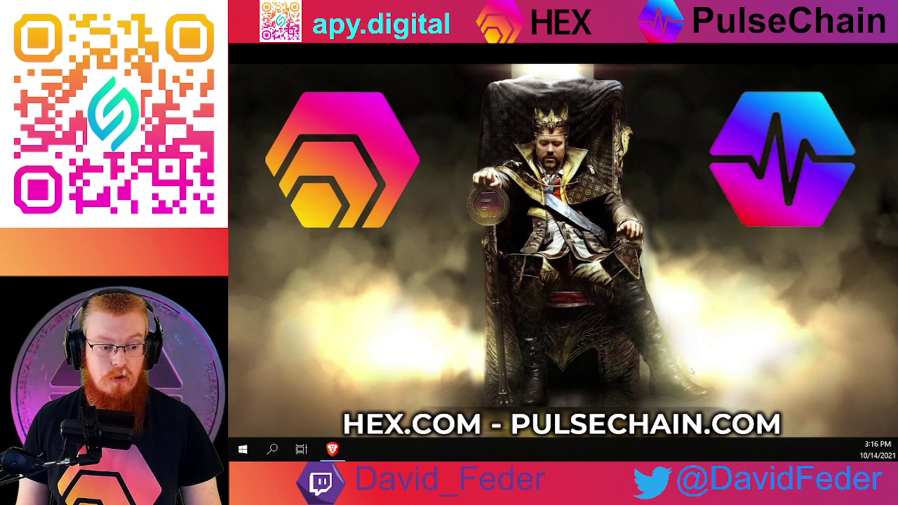
Step: Open the PulseChain-Testnet GitLab project and scroll its README to the Connecting Metamask network settings
{"action": "left_click", "coordinate": [332, 450]}
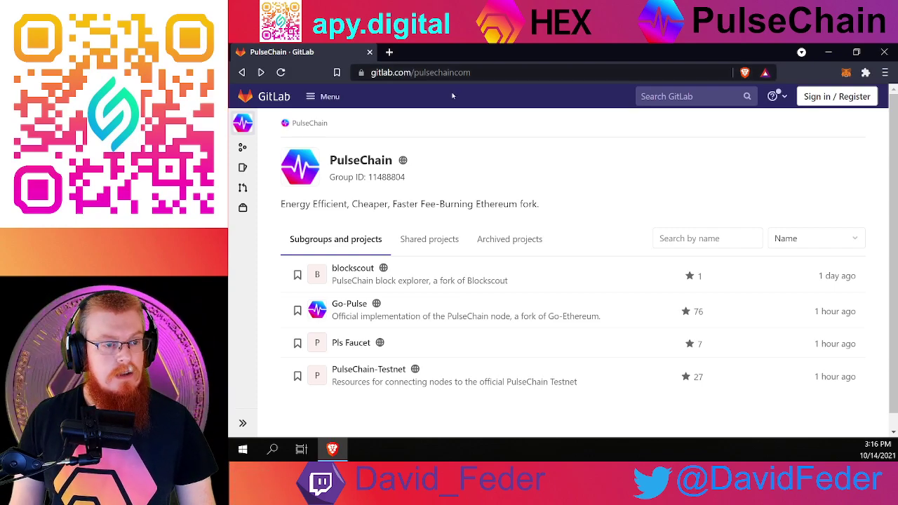
{"action": "left_click", "coordinate": [367, 370]}
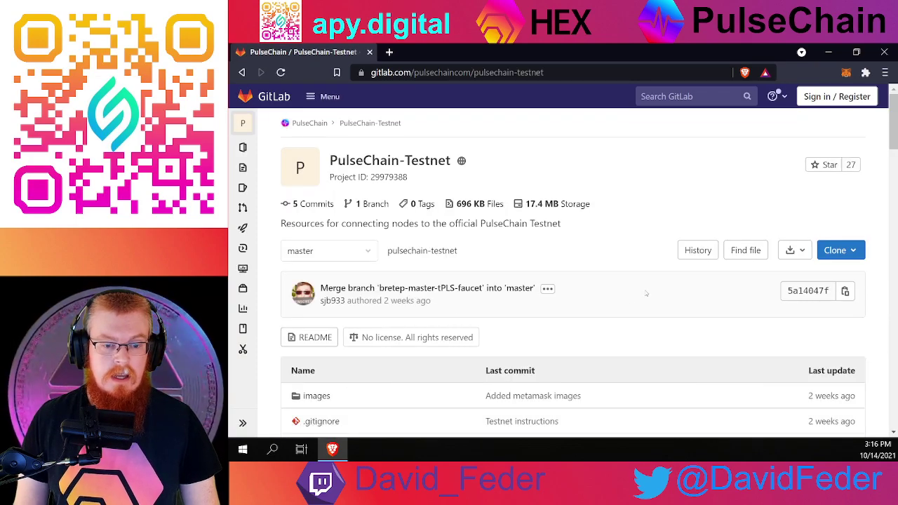
{"action": "scroll", "coordinate": [646, 293], "scroll_direction": "down", "scroll_amount": 5}
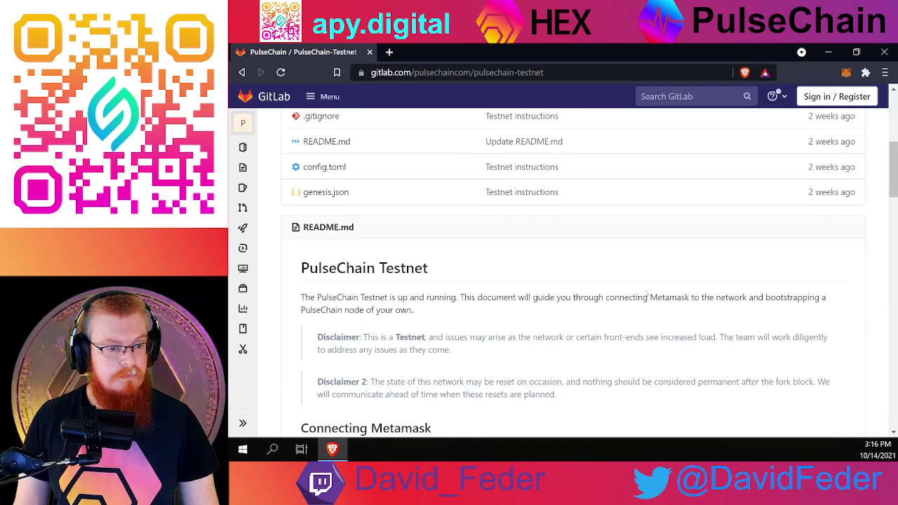
{"action": "scroll", "coordinate": [646, 293], "scroll_direction": "down", "scroll_amount": 3}
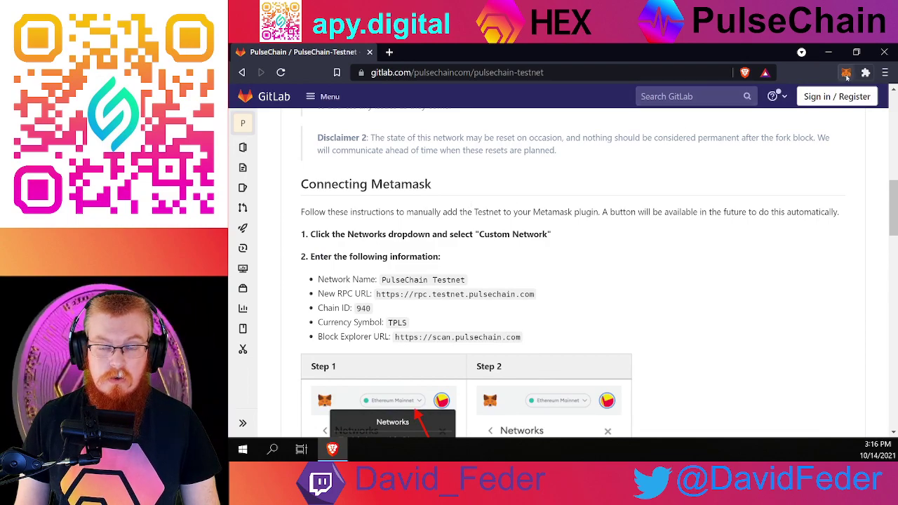
Step: Choose Custom RPC from MetaMask's network list to get an empty Add Network form
{"action": "left_click", "coordinate": [847, 74]}
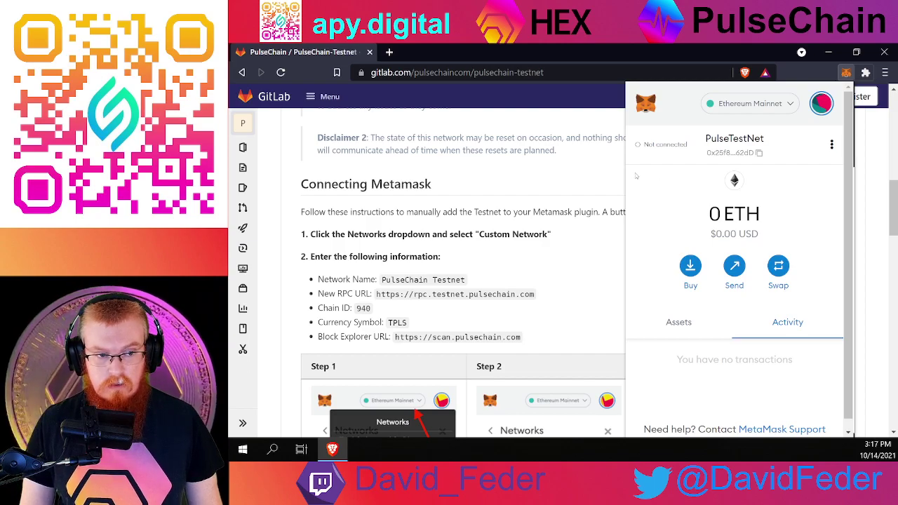
{"action": "left_click", "coordinate": [753, 106]}
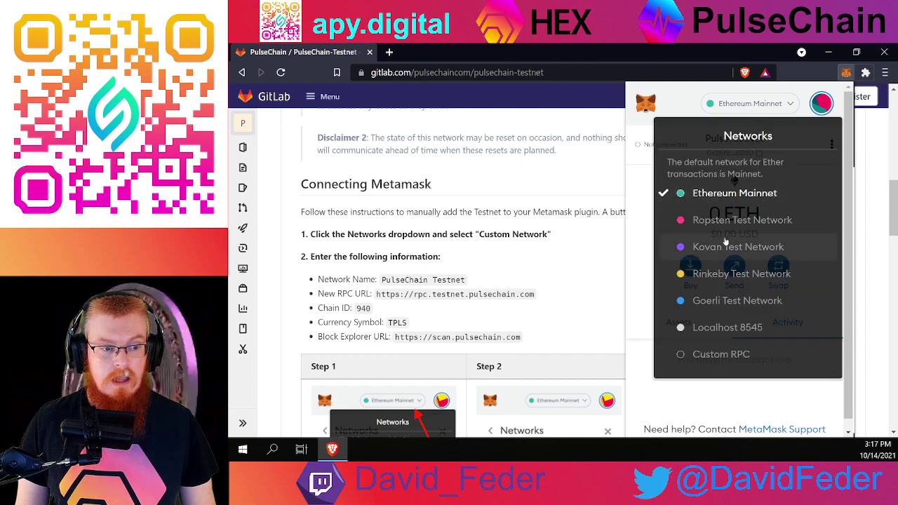
{"action": "left_click", "coordinate": [718, 356]}
{"action": "left_click", "coordinate": [693, 279]}
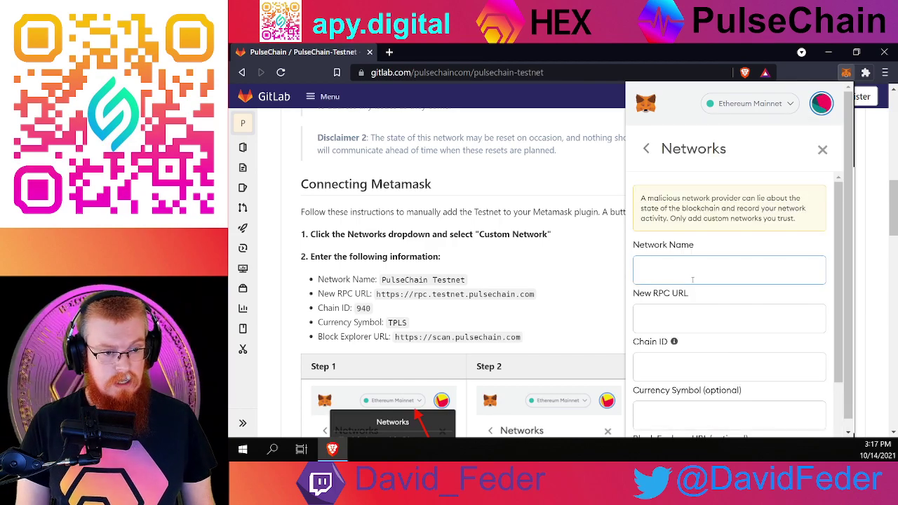
Step: Name the custom network 'PulseChain TestNet'
{"action": "type", "text": "PulseCVha"}
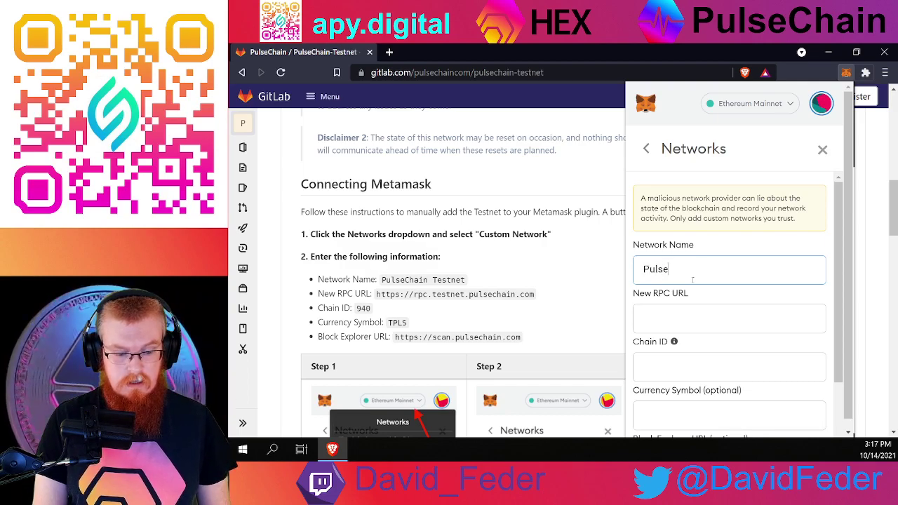
{"action": "key", "text": "BackSpace"}
{"action": "key", "text": "BackSpace"}
{"action": "key", "text": "BackSpace"}
{"action": "type", "text": "haiun"}
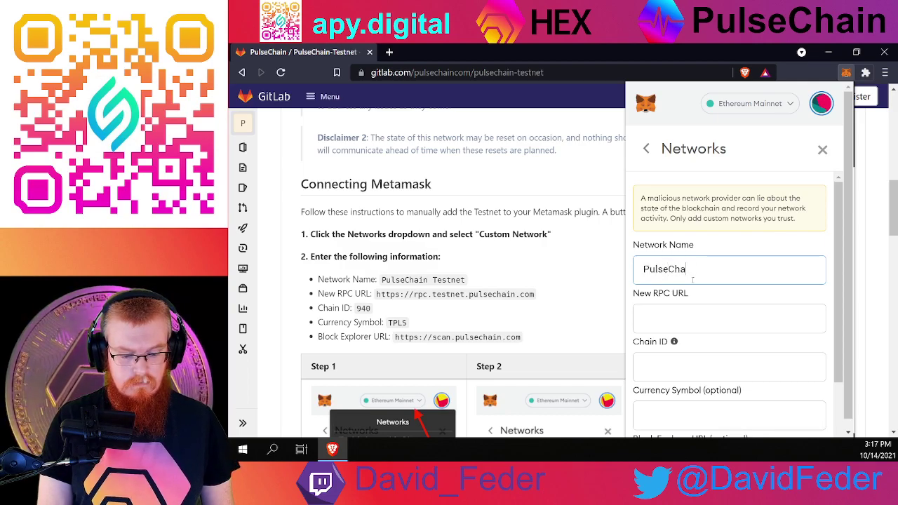
{"action": "key", "text": "BackSpace"}
{"action": "key", "text": "BackSpace"}
{"action": "type", "text": "n T"}
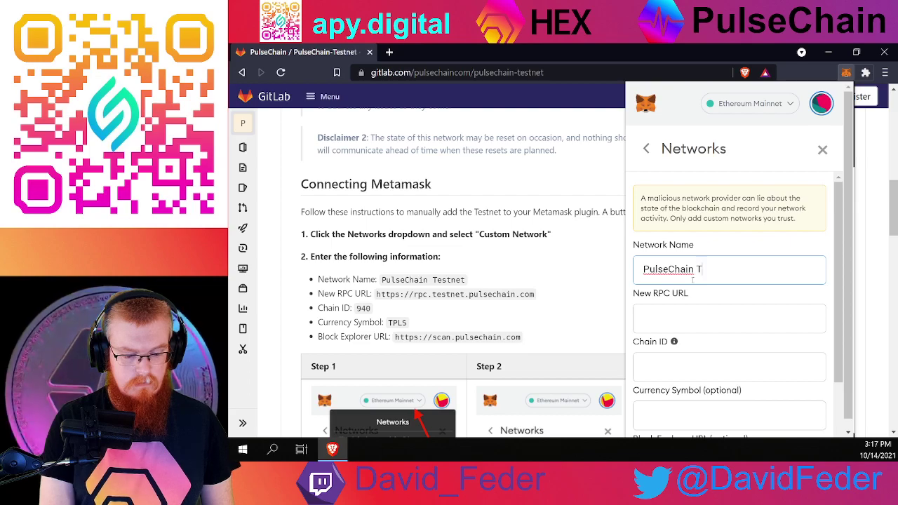
{"action": "type", "text": "estnet"}
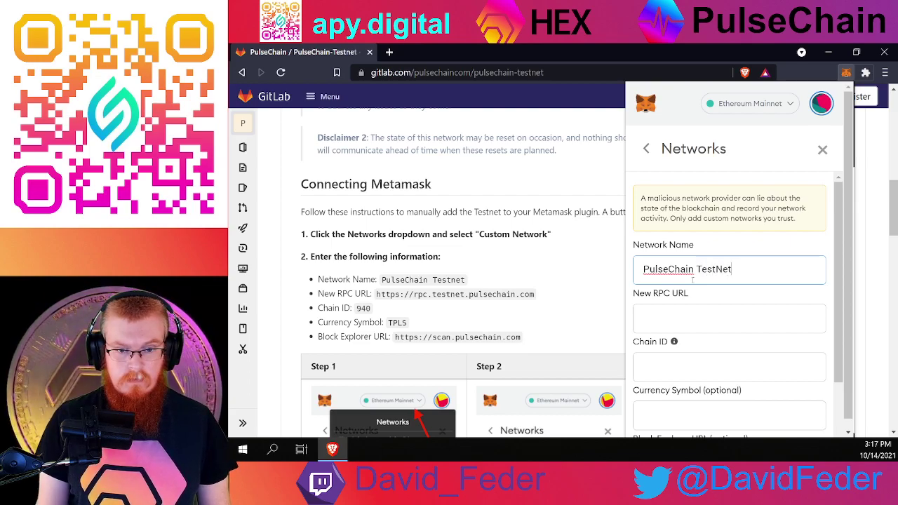
{"action": "key", "text": "BackSpace"}
{"action": "key", "text": "BackSpace"}
{"action": "key", "text": "BackSpace"}
{"action": "type", "text": "Net"}
{"action": "left_click", "coordinate": [679, 316]}
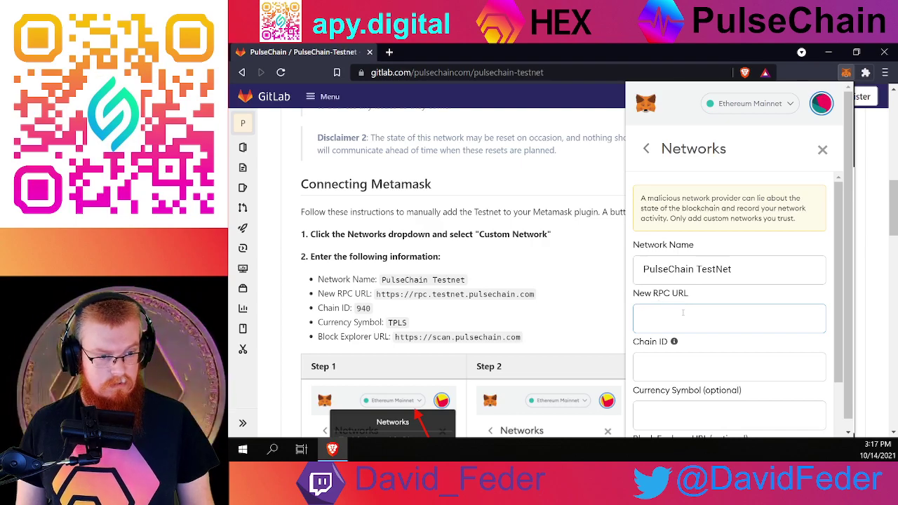
{"action": "type", "text": "http"}
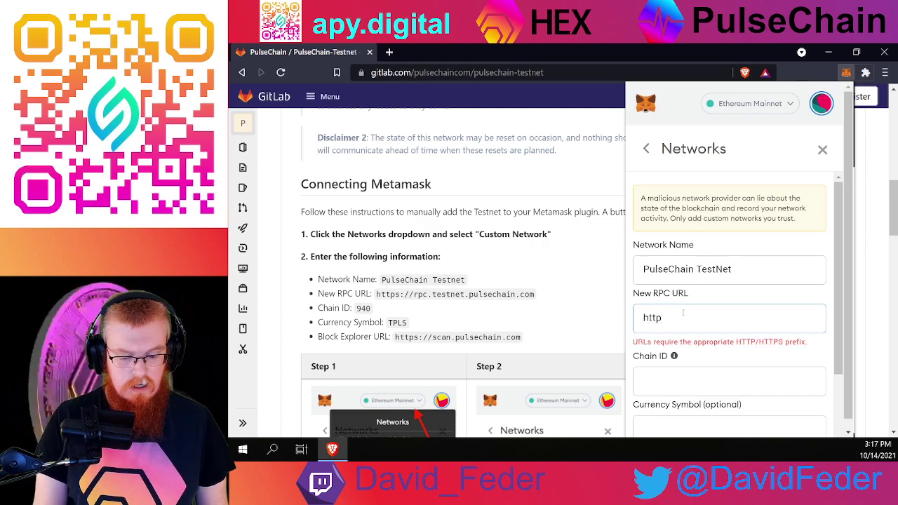
{"action": "type", "text": "s://rp"}
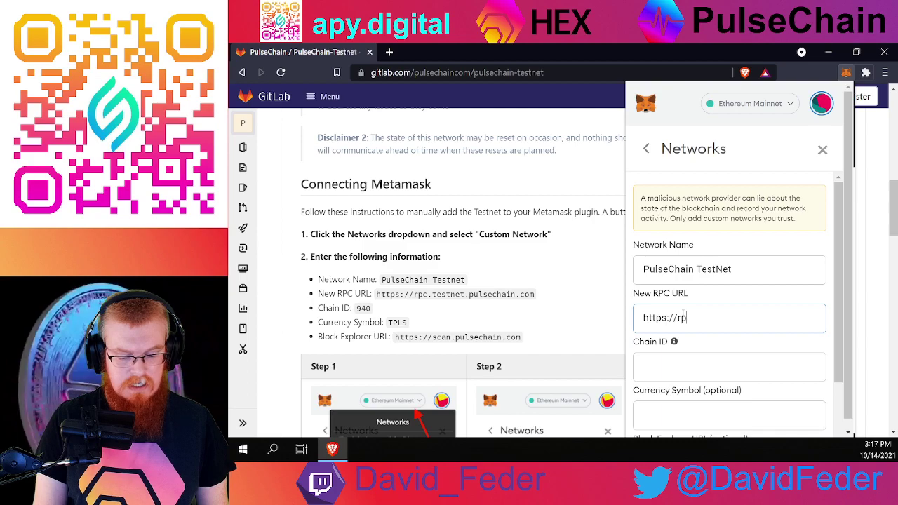
{"action": "type", "text": "c.tes"}
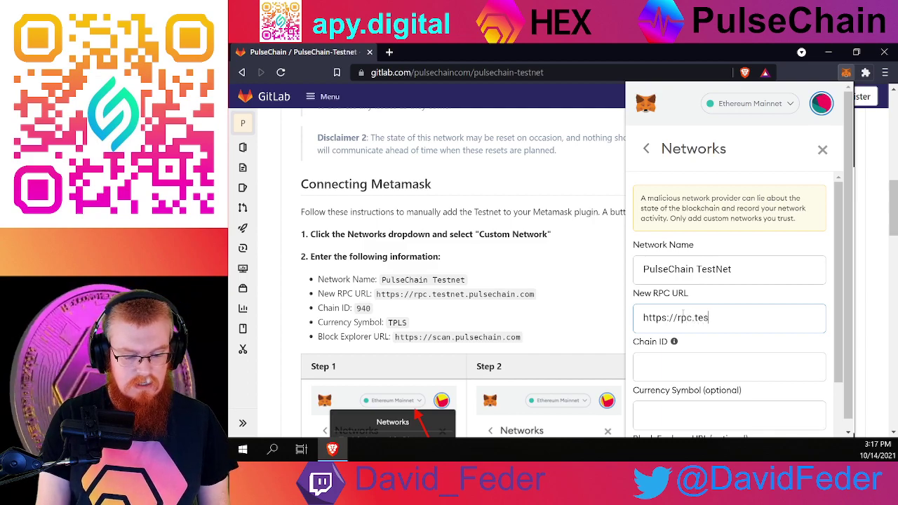
{"action": "type", "text": "tnet.p"}
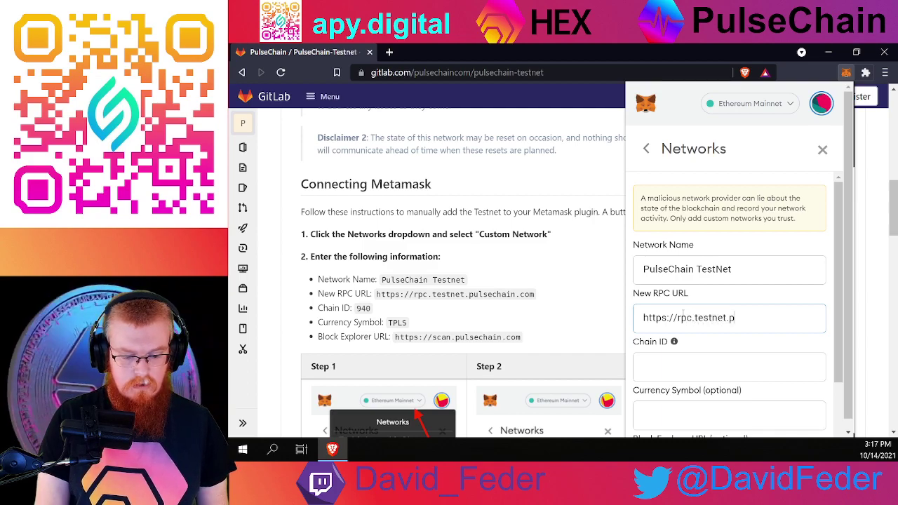
{"action": "type", "text": "ulsechain.com"}
{"action": "key", "text": "Tab"}
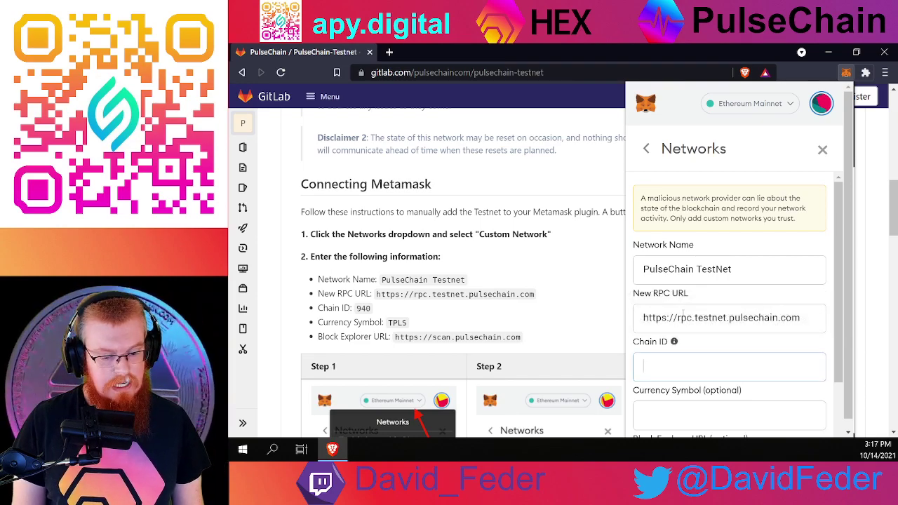
{"action": "type", "text": "940"}
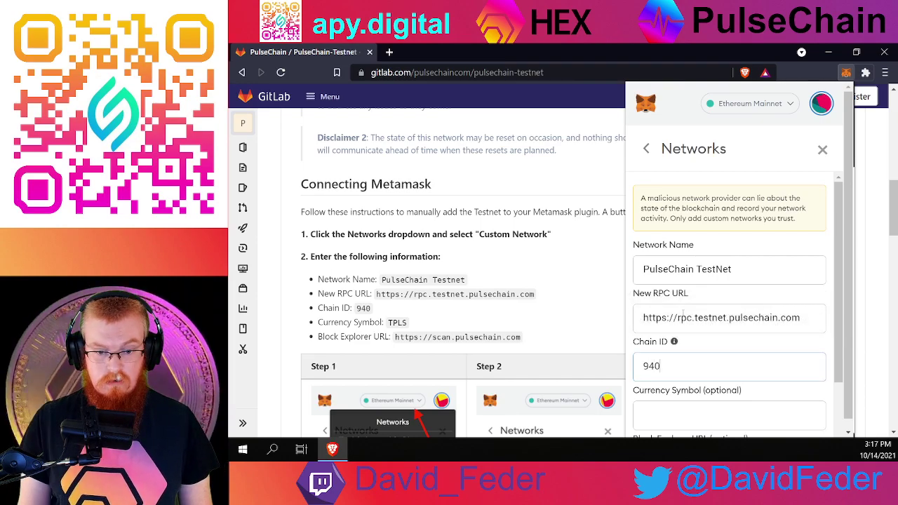
{"action": "key", "text": "Tab"}
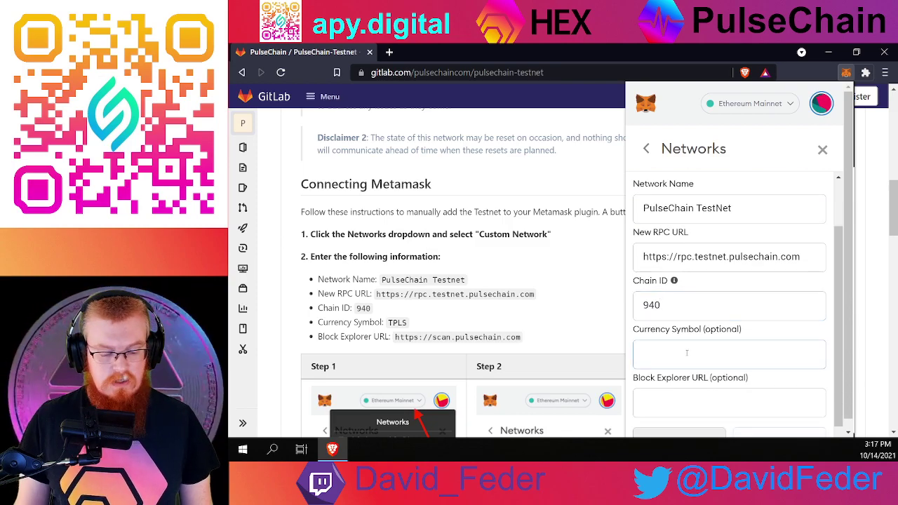
{"action": "type", "text": "TPLS"}
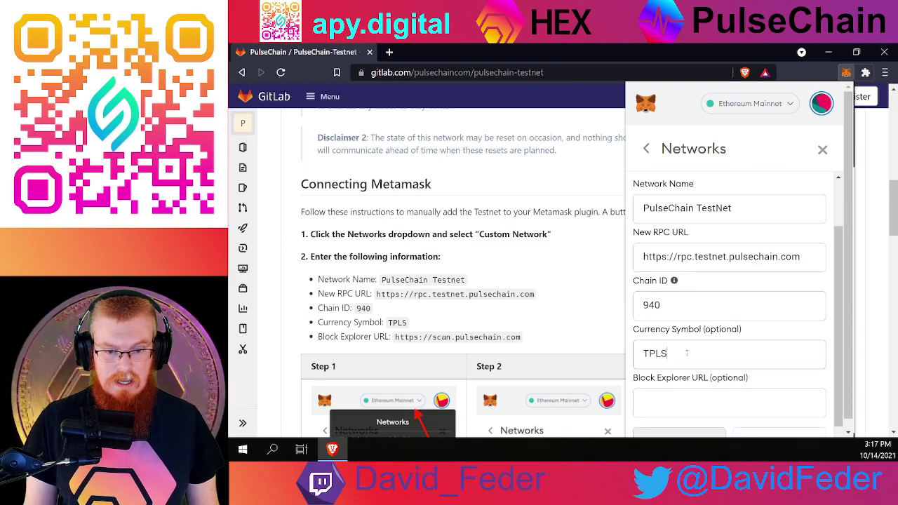
{"action": "left_click", "coordinate": [691, 408]}
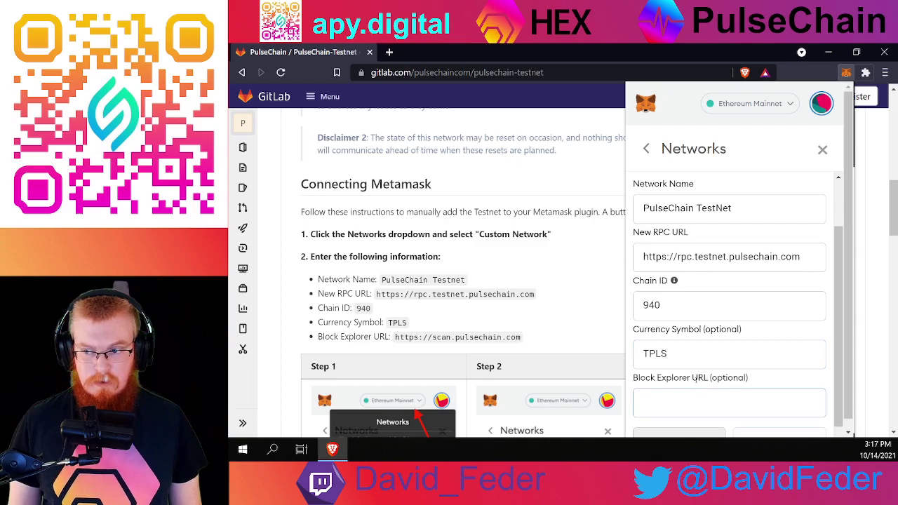
{"action": "scroll", "coordinate": [697, 385], "scroll_direction": "down", "scroll_amount": 1}
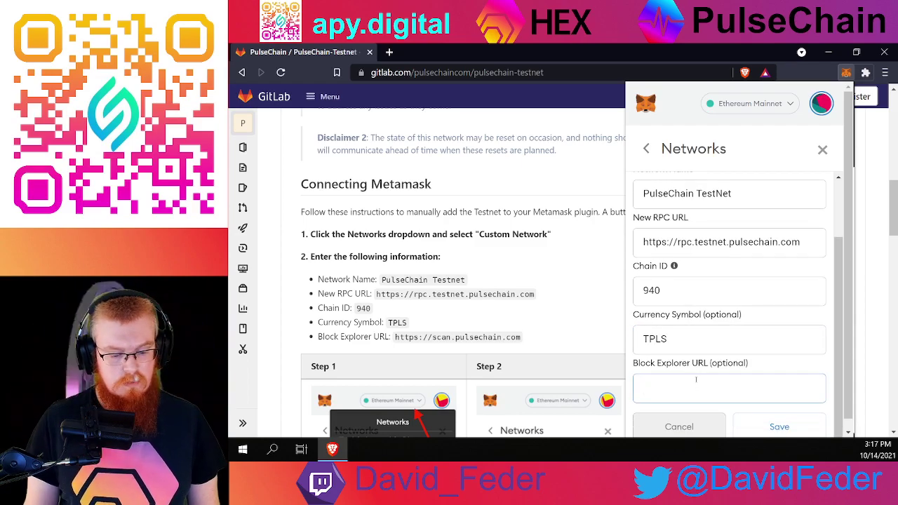
{"action": "type", "text": "https:"}
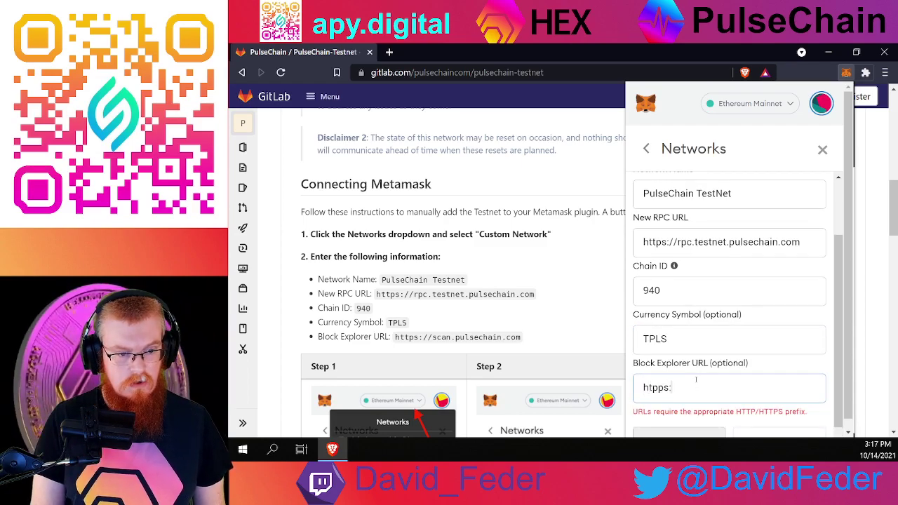
{"action": "type", "text": "//scan"}
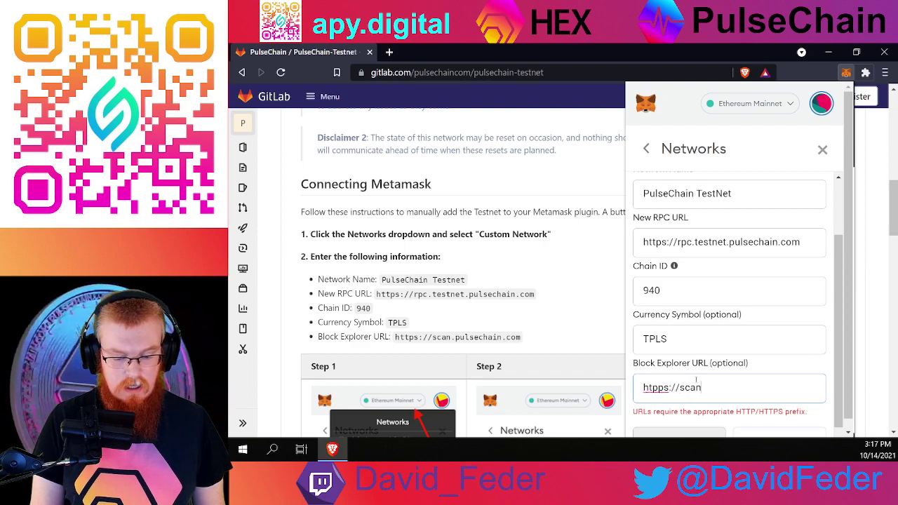
{"action": "type", "text": ".pulse"}
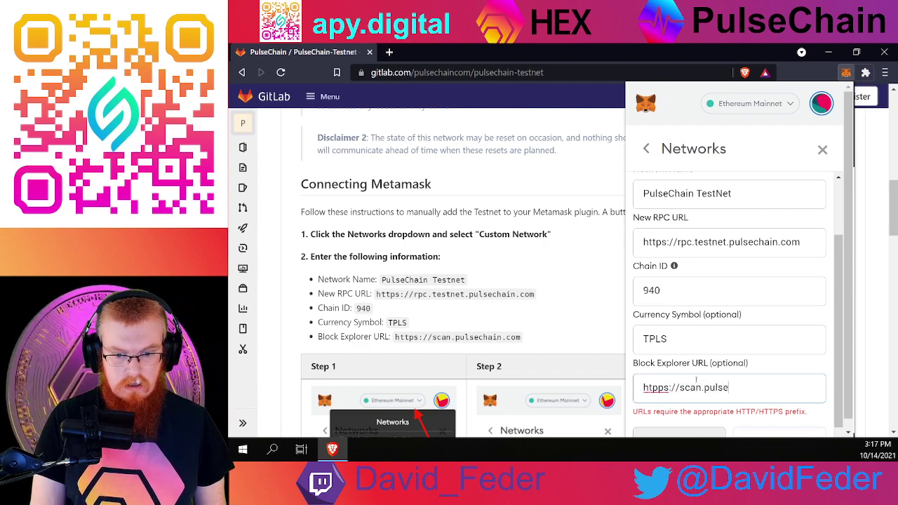
{"action": "type", "text": "chain.com"}
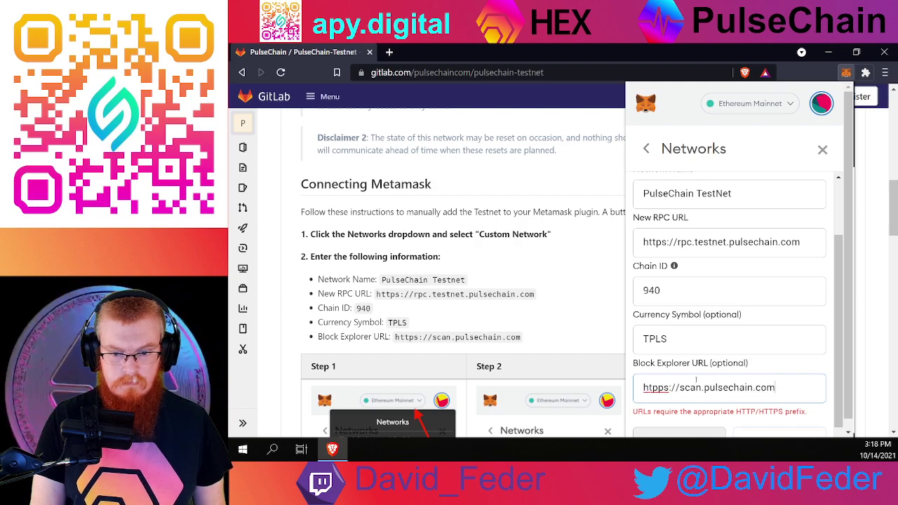
{"action": "scroll", "coordinate": [696, 380], "scroll_direction": "down", "scroll_amount": 1}
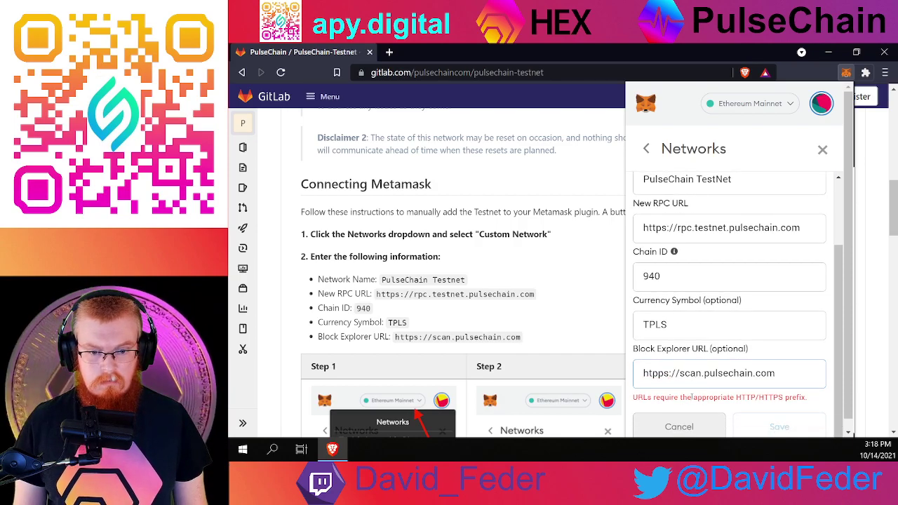
{"action": "left_click", "coordinate": [652, 373]}
{"action": "key", "text": "BackSpace"}
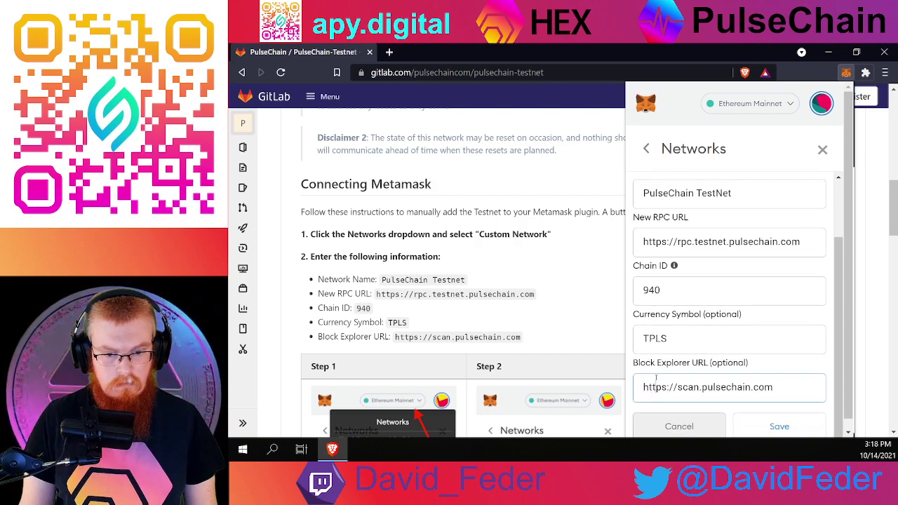
Step: Save the PulseChain TestNet network, check the 53.9999 TPLS balance, and close the wallet popup
{"action": "left_click", "coordinate": [778, 426]}
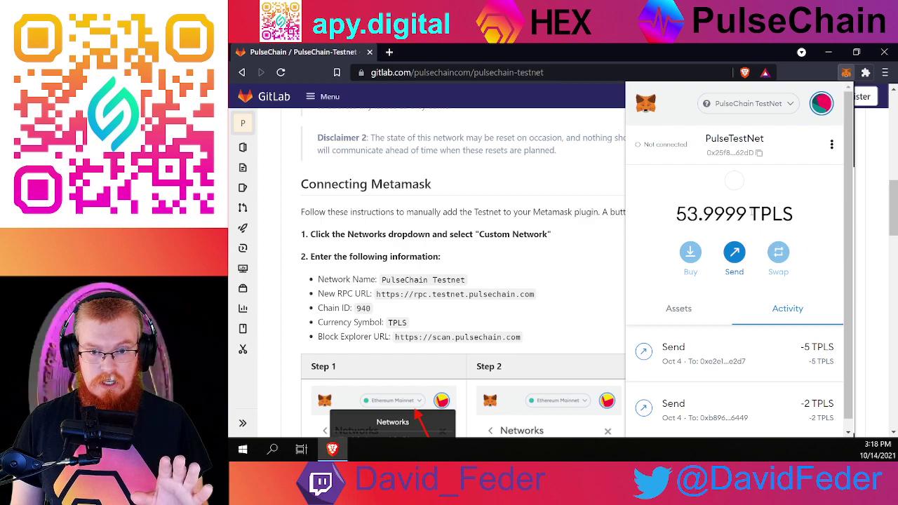
{"action": "left_click", "coordinate": [576, 265]}
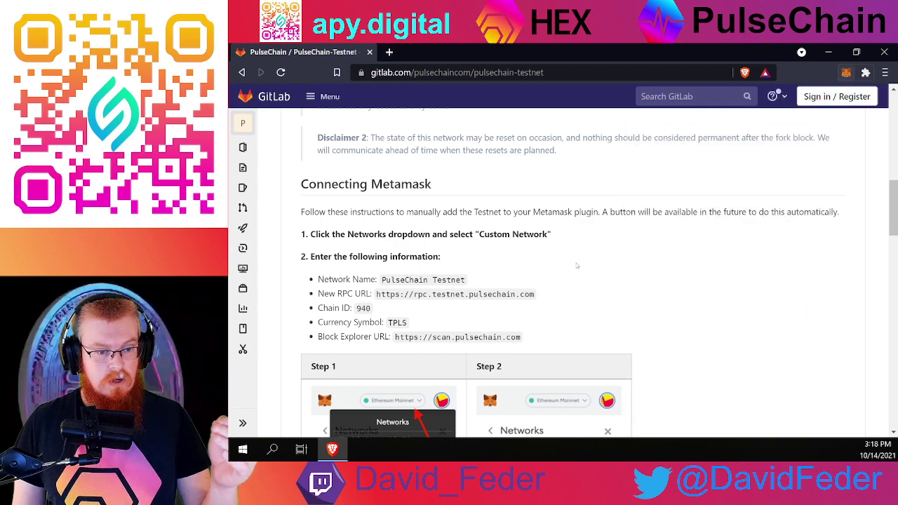
Step: Open the tPLS faucet link from the Getting tPLS section in a new tab and switch to it
{"action": "scroll", "coordinate": [576, 265], "scroll_direction": "down", "scroll_amount": 2}
{"action": "scroll", "coordinate": [576, 265], "scroll_direction": "down", "scroll_amount": 5}
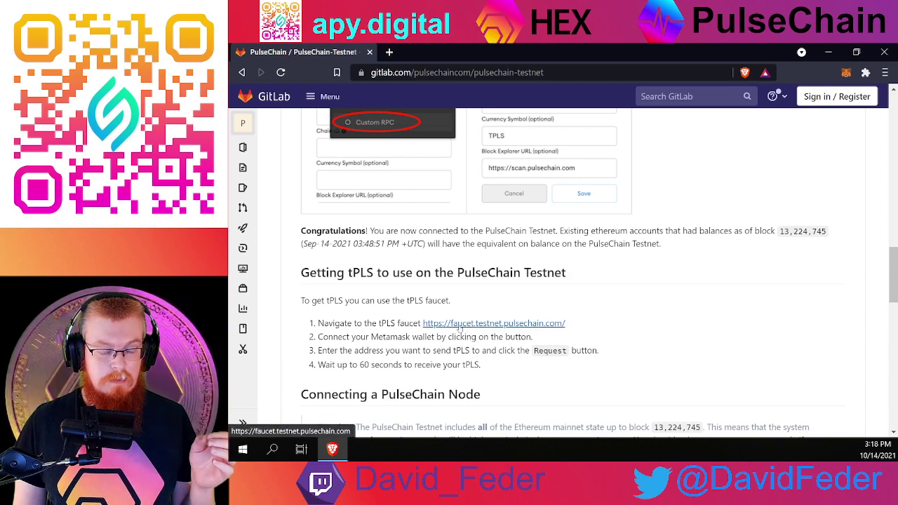
{"action": "right_click", "coordinate": [527, 324]}
{"action": "key", "text": "Escape"}
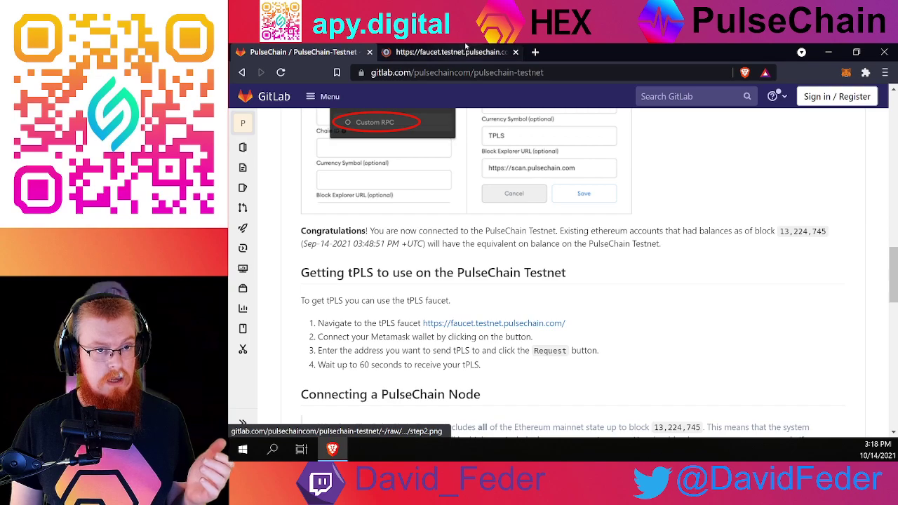
{"action": "left_click", "coordinate": [449, 52]}
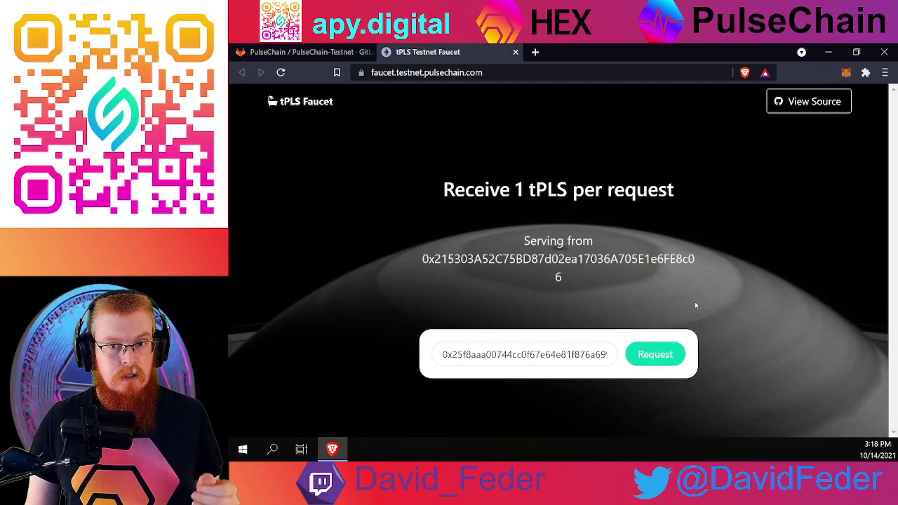
Step: Confirm the faucet's address matches the MetaMask account, then request tPLS for it
{"action": "left_click", "coordinate": [846, 73]}
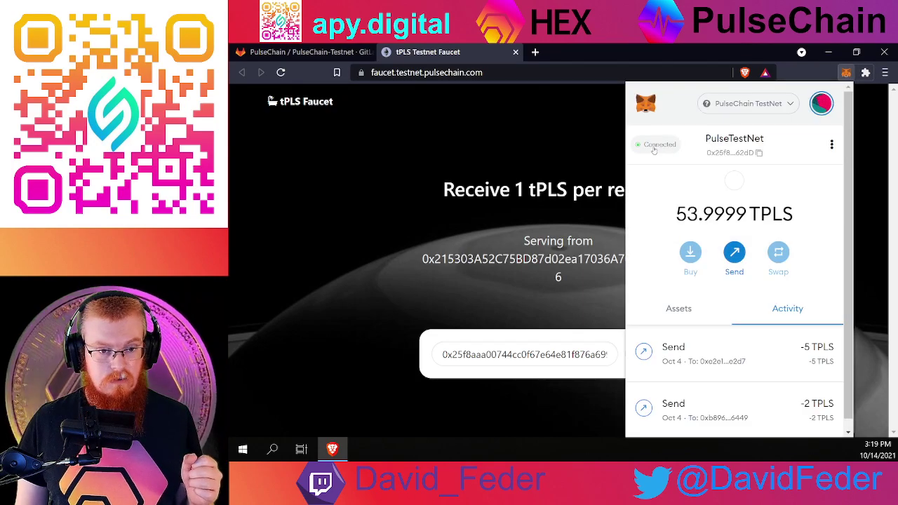
{"action": "left_click", "coordinate": [581, 180]}
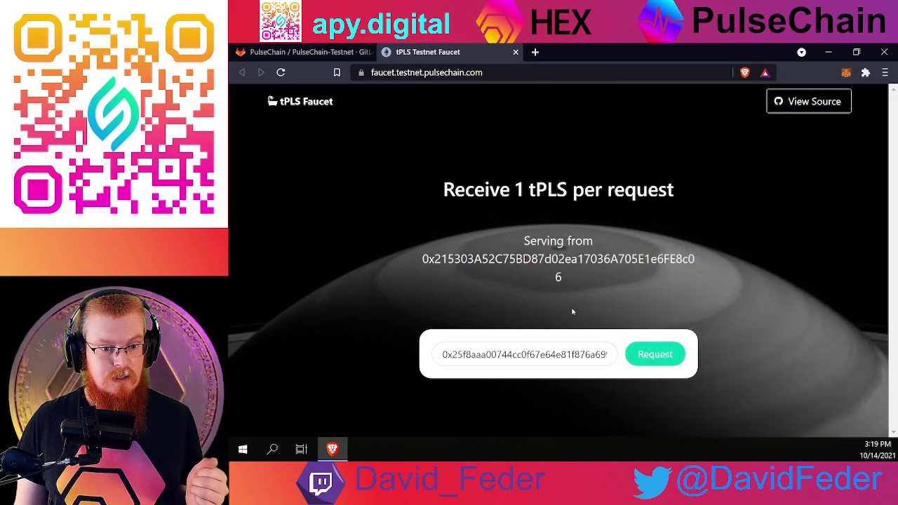
{"action": "left_click", "coordinate": [454, 354]}
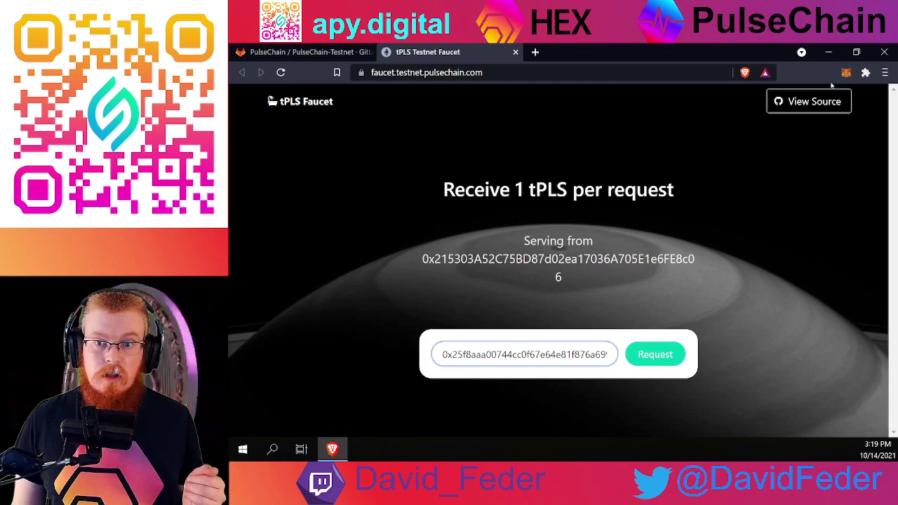
{"action": "left_click", "coordinate": [845, 73]}
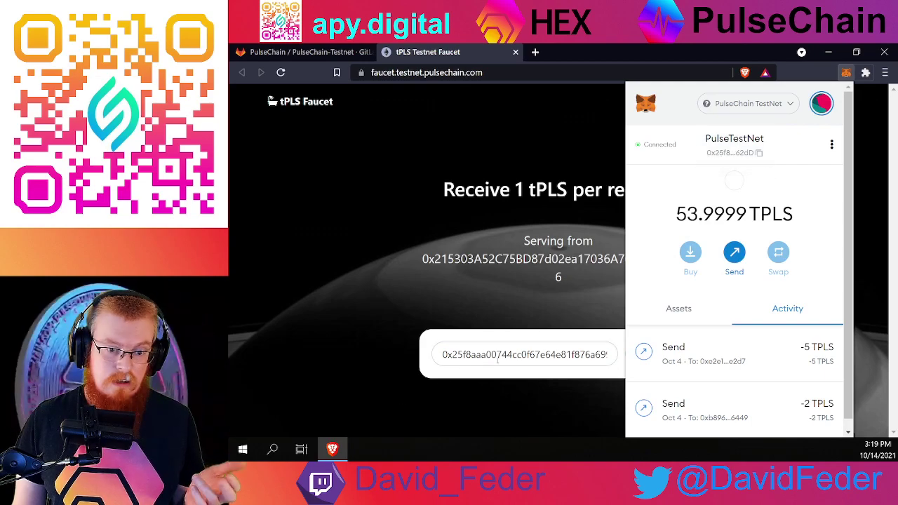
{"action": "left_click", "coordinate": [546, 340]}
{"action": "left_click", "coordinate": [660, 357]}
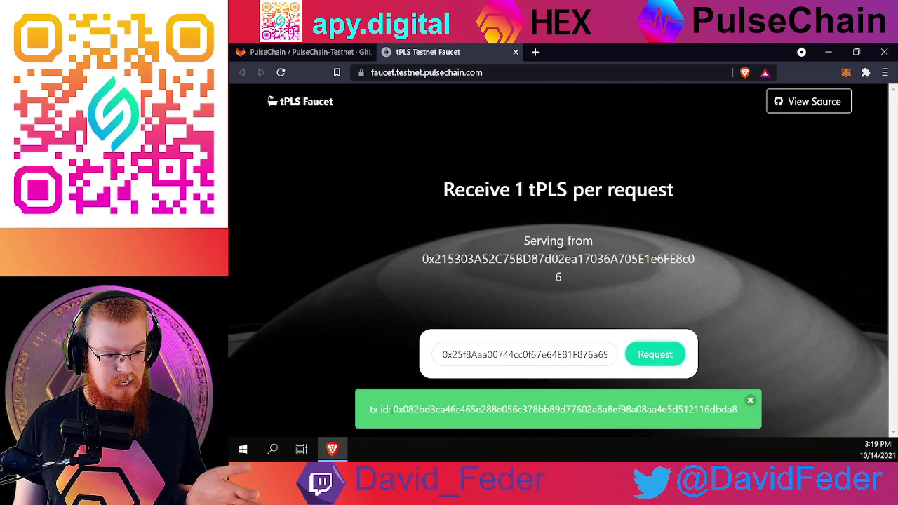
Step: Select the transaction ID and check that the wallet balance is now 54.9999 TPLS
{"action": "left_click_drag", "start_coordinate": [391, 409], "coordinate": [740, 415]}
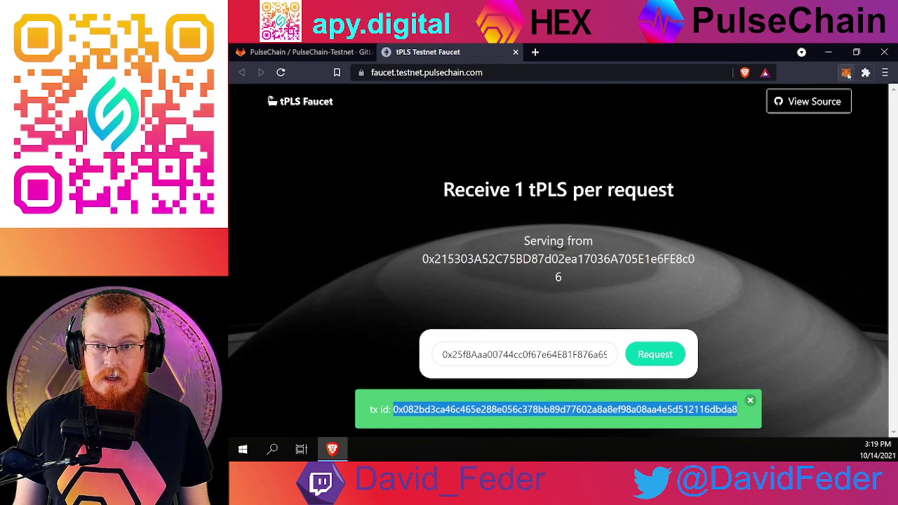
{"action": "left_click", "coordinate": [847, 73]}
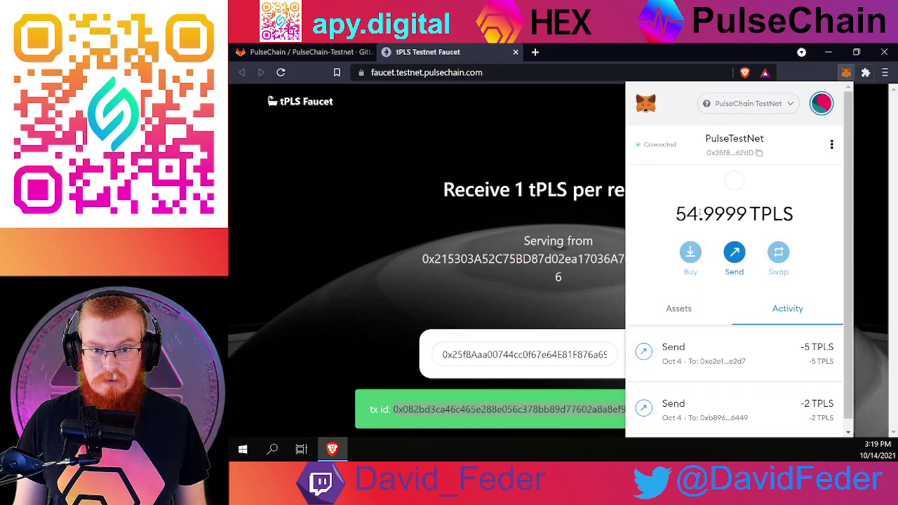
{"action": "mouse_move", "coordinate": [684, 222]}
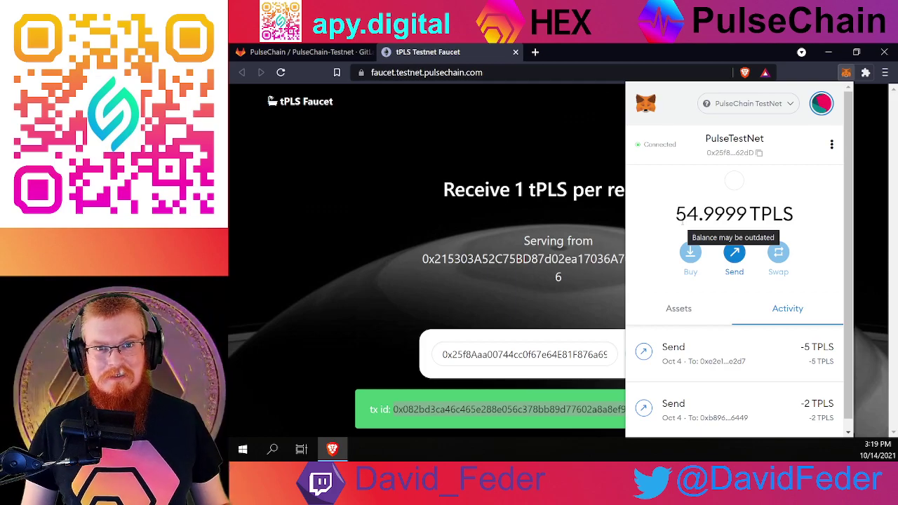